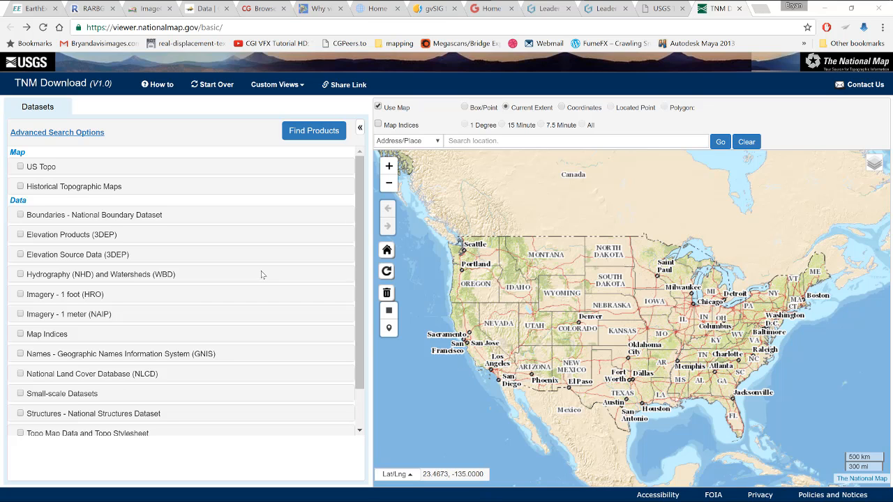
# - Include Elevation Products (3DEP) in the dataset search, with the 1/3 arc-second DEM subcategory
pyautogui.scroll(-2, 263, 275)
pyautogui.scroll(2, 263, 275)
pyautogui.click(21, 235)
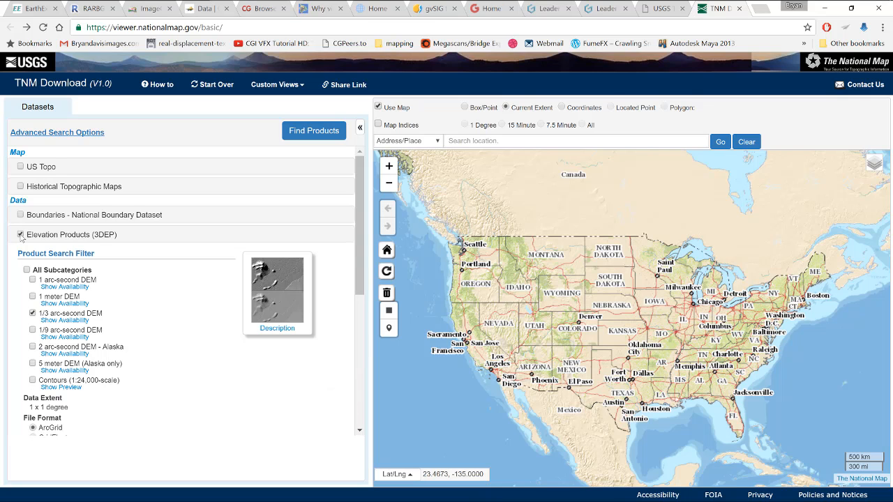
# - Preview the map availability of the 1/3 arc-second DEM, with IMG as the file format, and hide the overlay again
pyautogui.click(52, 320)
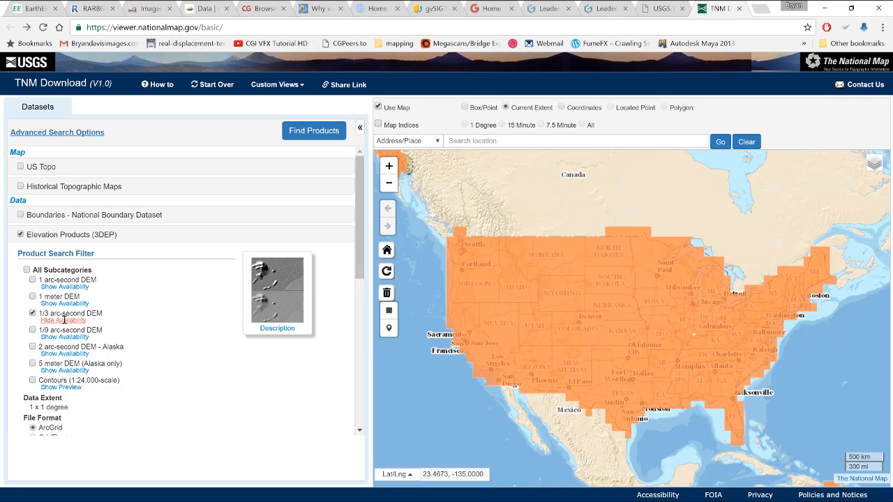
pyautogui.scroll(-2, 170, 323)
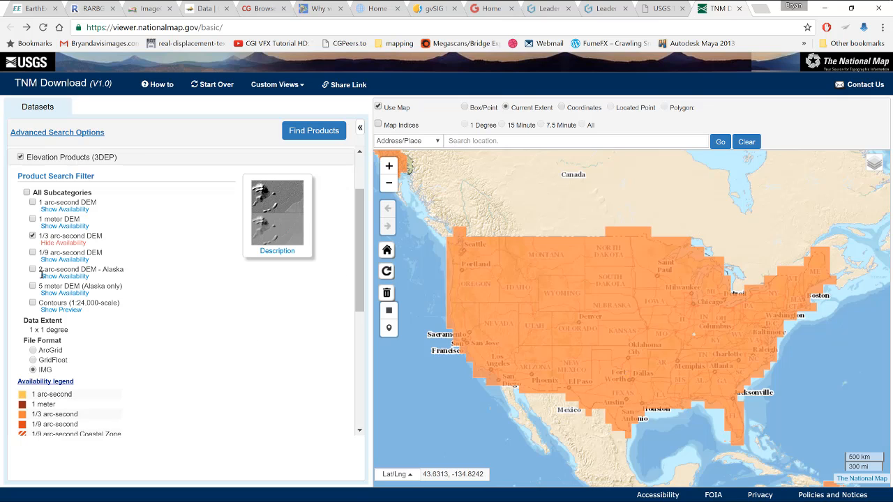
pyautogui.click(63, 243)
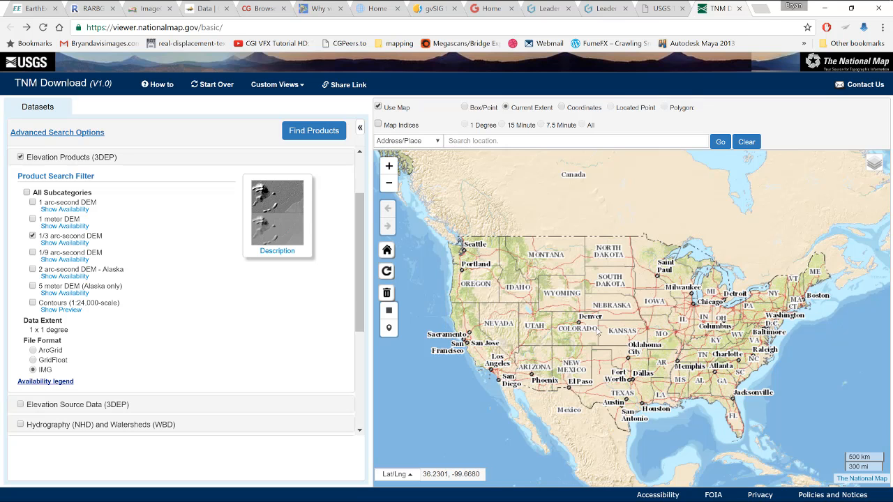
# - Examine the map of southeastern Utah around Lake Powell and Canyonlands National Park for a suitable terrain area
pyautogui.scroll(4, 544, 335)
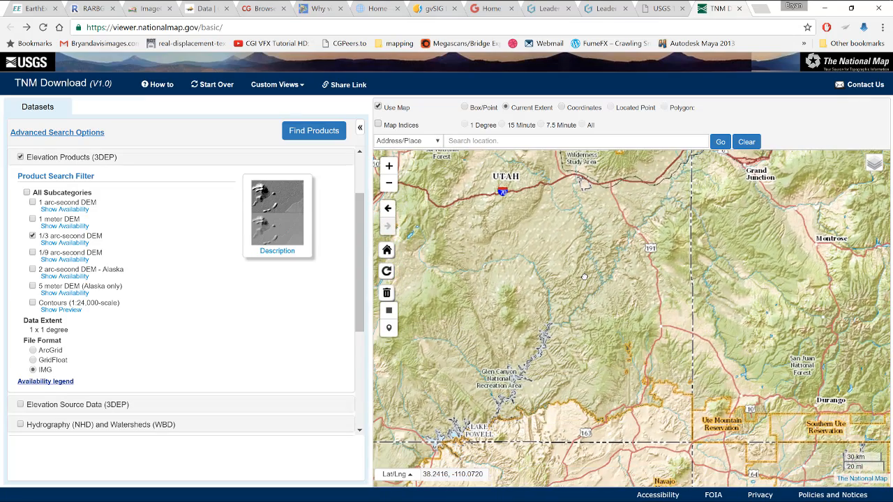
pyautogui.scroll(3, 580, 340)
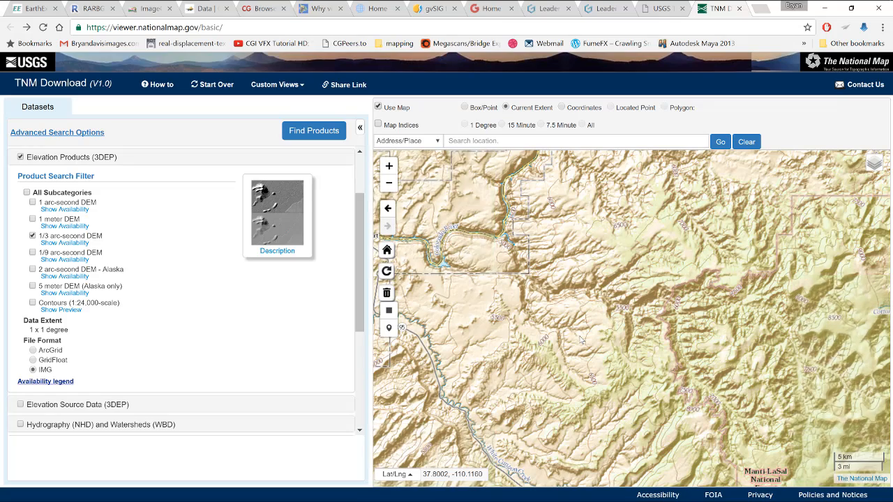
pyautogui.moveTo(642, 303); pyautogui.dragTo(541, 192)
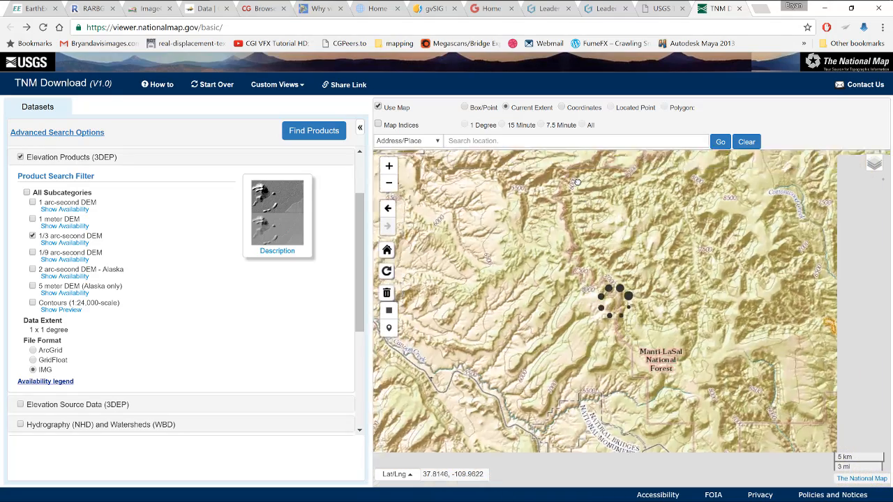
pyautogui.moveTo(562, 322); pyautogui.dragTo(649, 272)
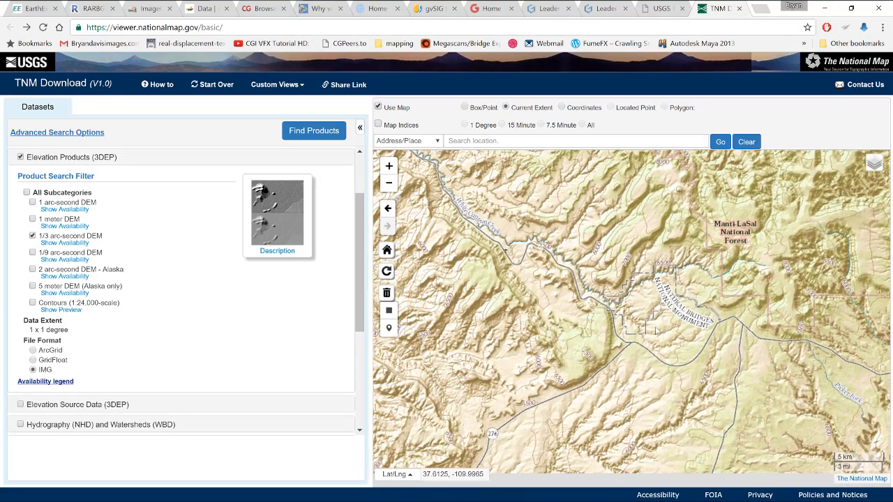
pyautogui.scroll(-3, 656, 318)
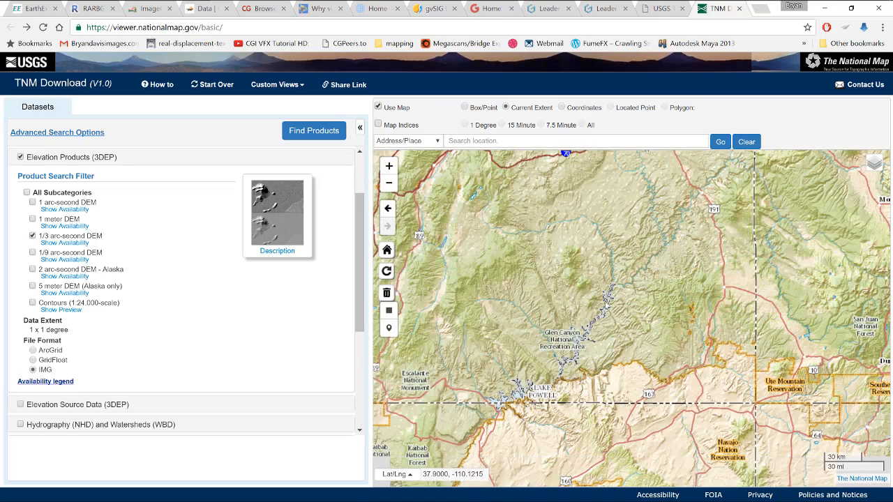
pyautogui.scroll(3, 640, 311)
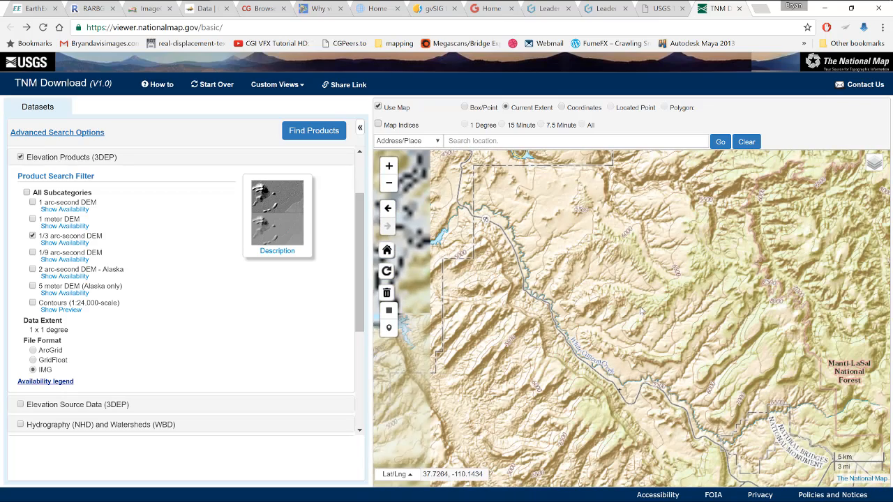
pyautogui.moveTo(682, 305); pyautogui.dragTo(806, 260)
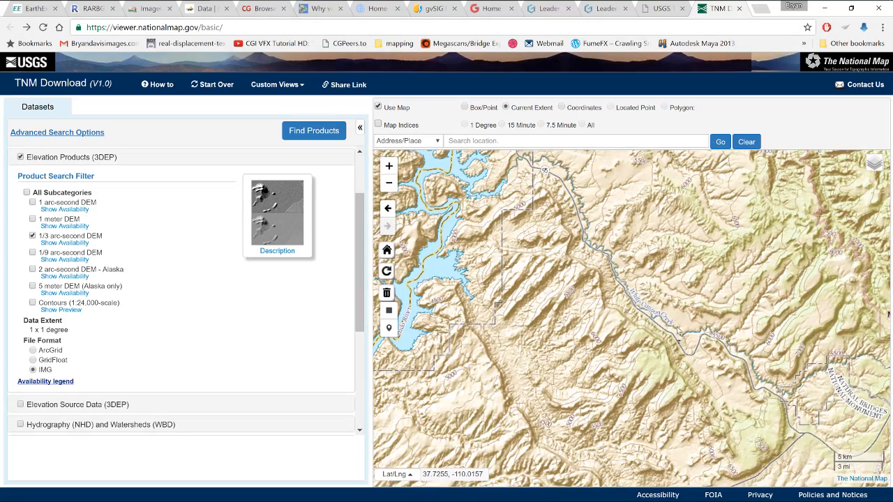
pyautogui.moveTo(529, 341); pyautogui.dragTo(675, 434)
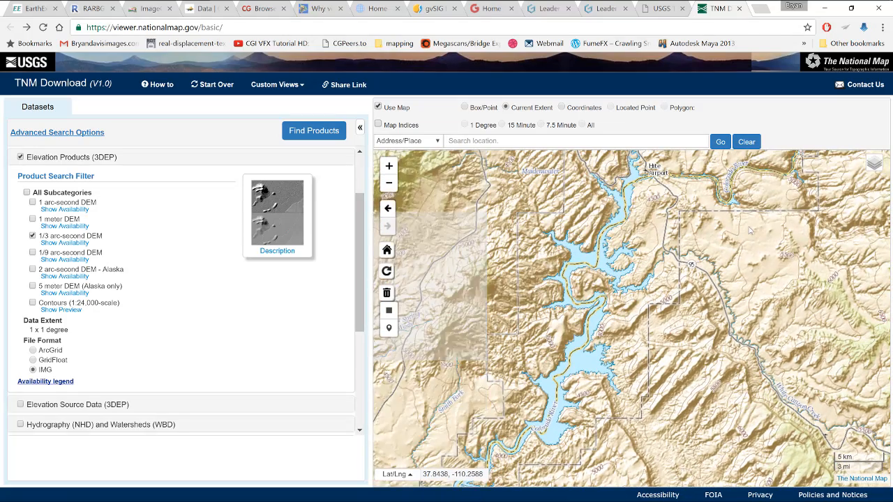
pyautogui.moveTo(634, 239); pyautogui.dragTo(487, 265)
pyautogui.scroll(-3, 625, 262)
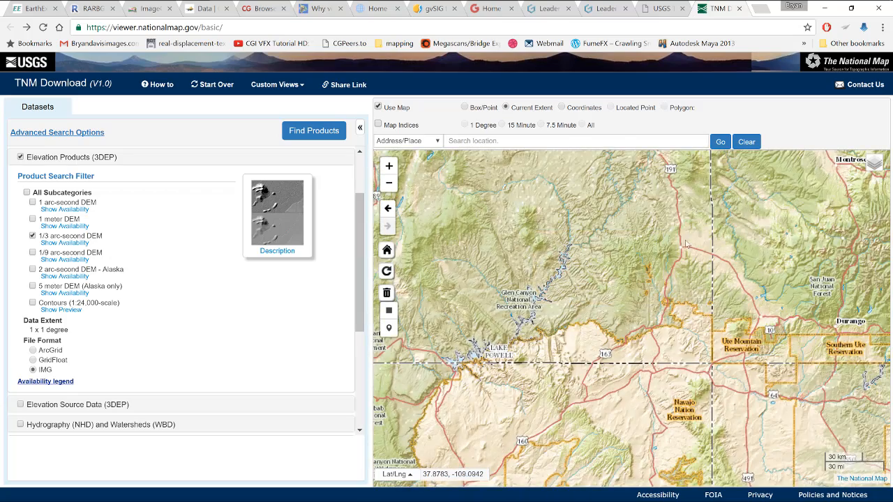
pyautogui.moveTo(627, 224); pyautogui.dragTo(637, 304)
pyautogui.scroll(3, 637, 304)
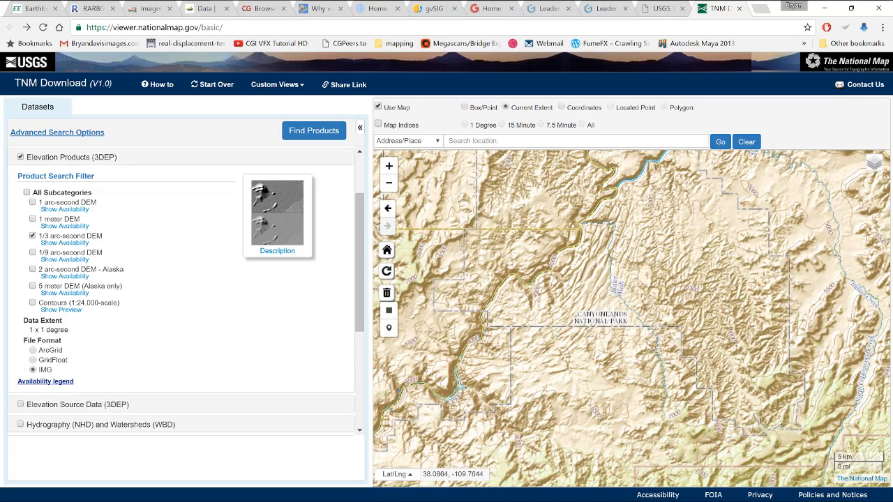
pyautogui.moveTo(612, 328); pyautogui.dragTo(601, 336)
pyautogui.moveTo(713, 243); pyautogui.dragTo(558, 330)
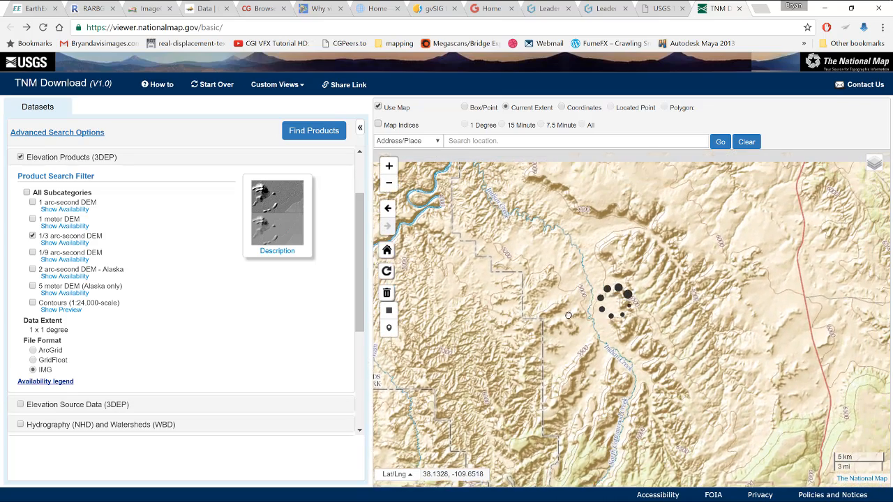
# - Draw a rectangular search area over the ridges and canyons east of Indian Creek
pyautogui.click(392, 312)
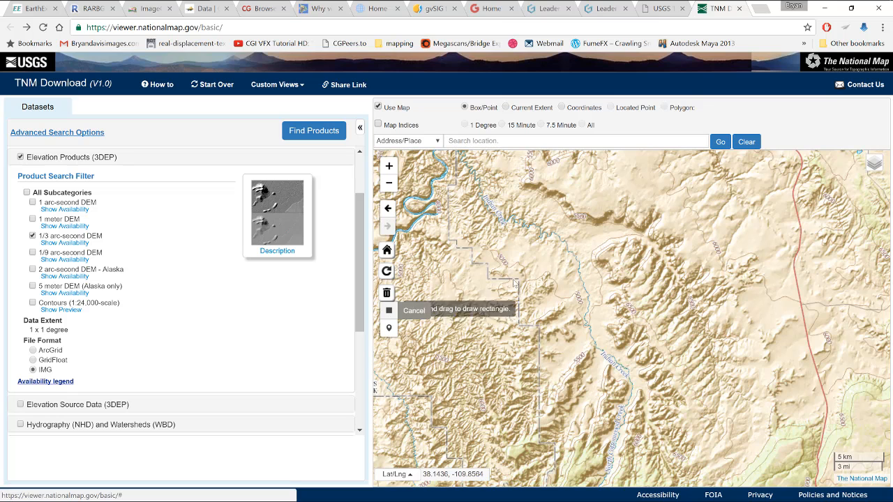
pyautogui.moveTo(571, 230); pyautogui.dragTo(581, 255)
pyautogui.moveTo(662, 374); pyautogui.dragTo(758, 462)
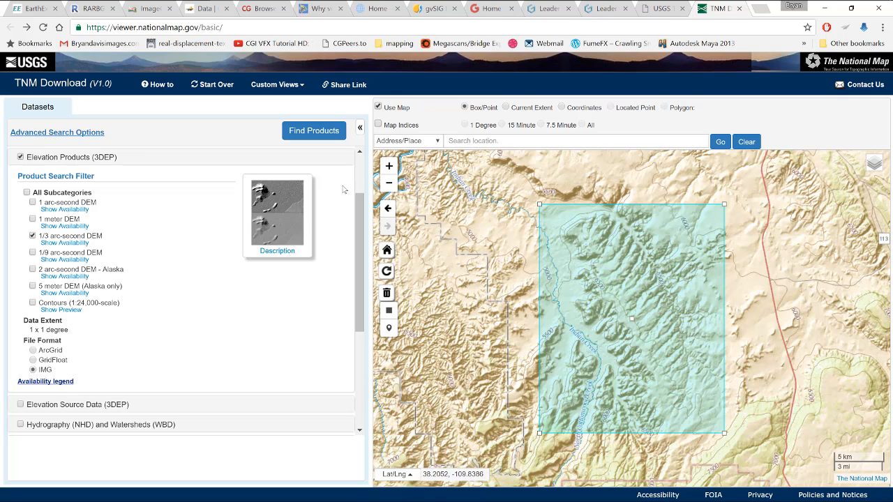
# - Download the first USGS NED n39w110 1/3 arc-second IMG product found for the box and locate its extracted imgn39w110_13.img
pyautogui.click(321, 134)
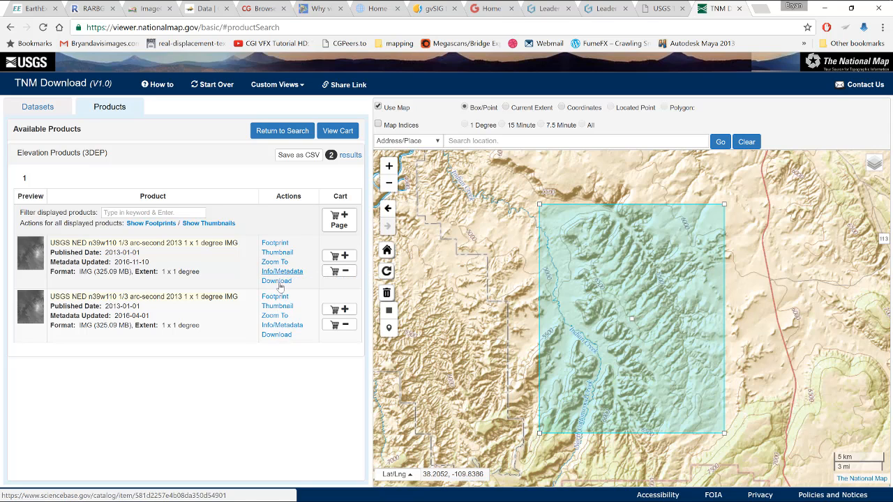
pyautogui.click(280, 281)
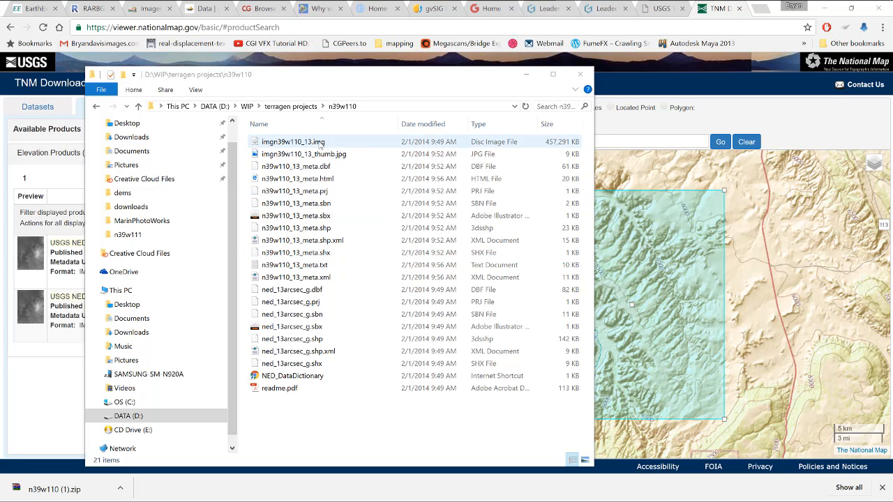
pyautogui.click(320, 143)
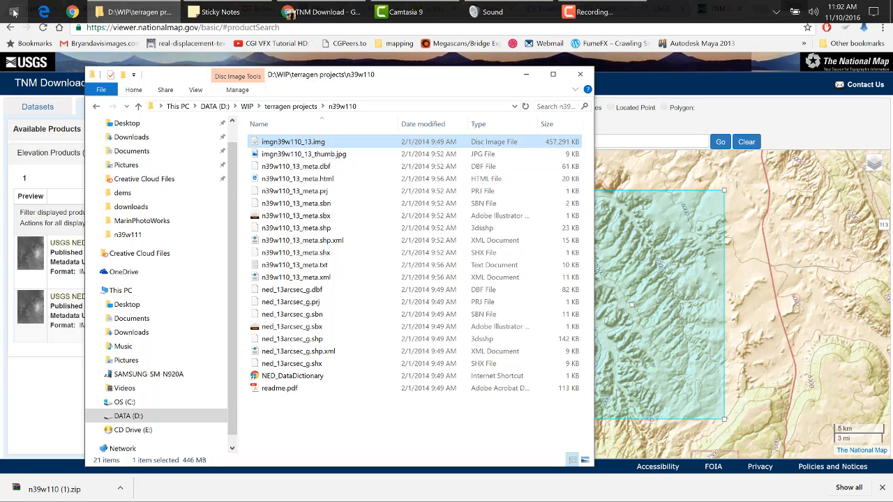
# - Launch Terragen 4 from the Planetside Software programs and maximize its window
pyautogui.click(14, 12)
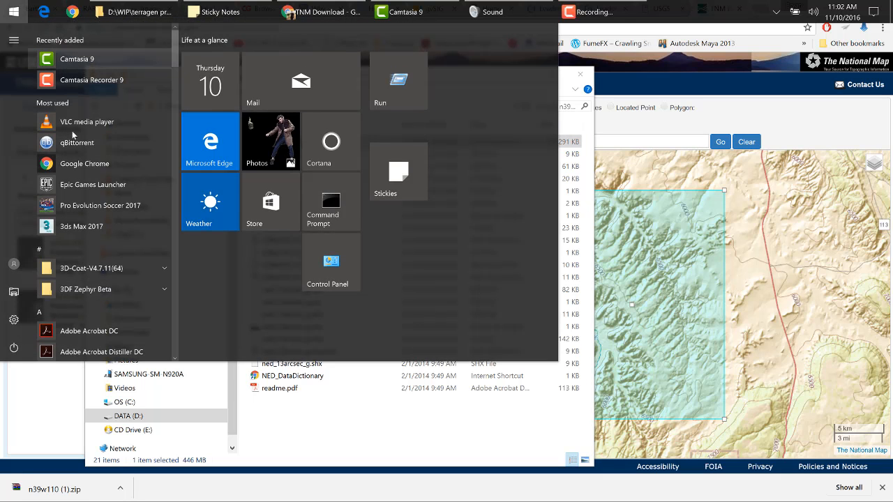
pyautogui.moveTo(175, 65); pyautogui.dragTo(179, 266)
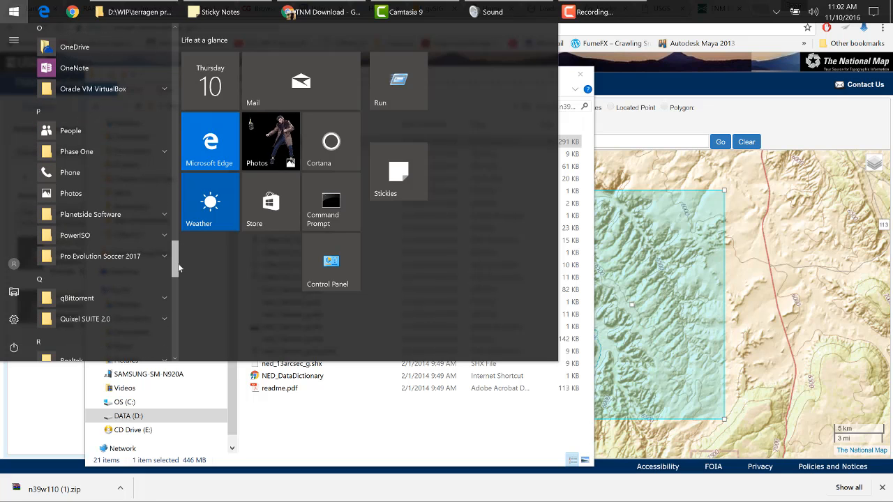
pyautogui.click(132, 216)
pyautogui.click(77, 255)
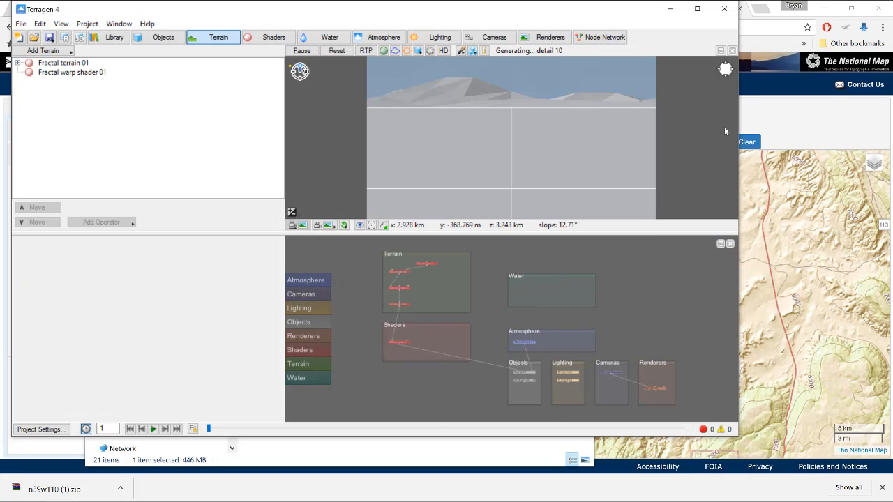
pyautogui.doubleClick(279, 8)
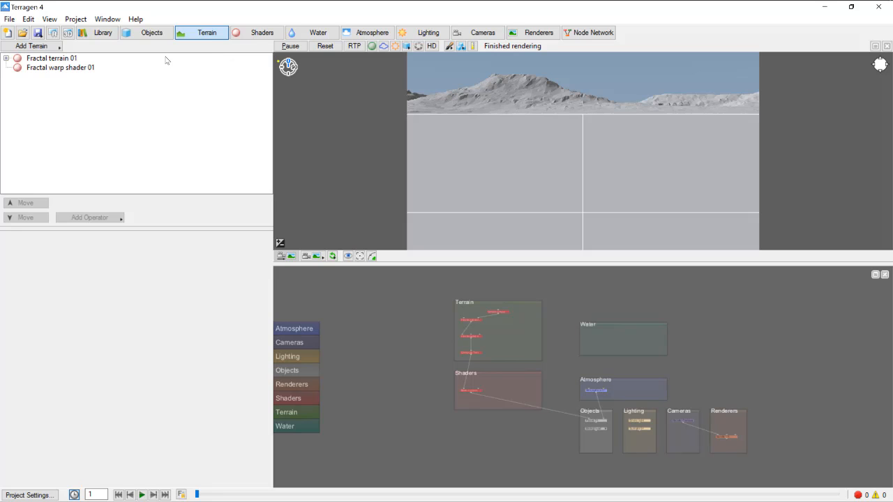
# - Add a DEM heightfield terrain from imgn39w110_13.img in the n39w110 project folder
pyautogui.click(38, 47)
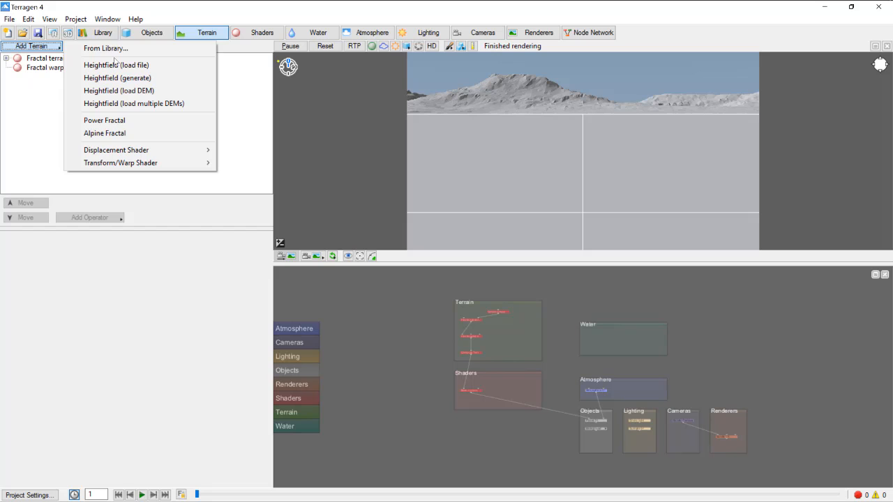
pyautogui.click(128, 93)
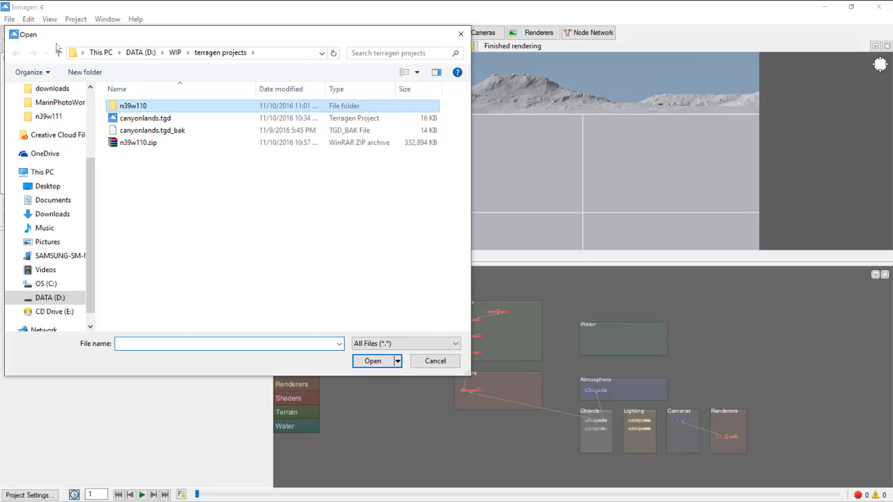
pyautogui.doubleClick(142, 110)
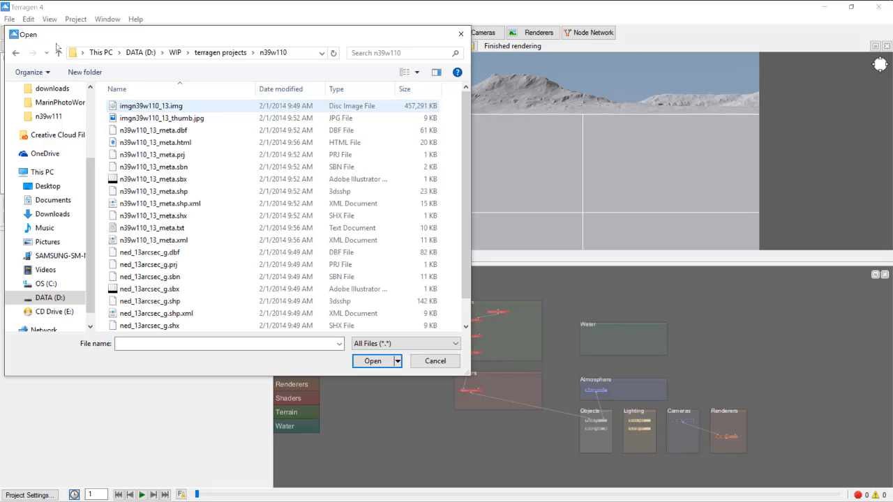
pyautogui.doubleClick(168, 108)
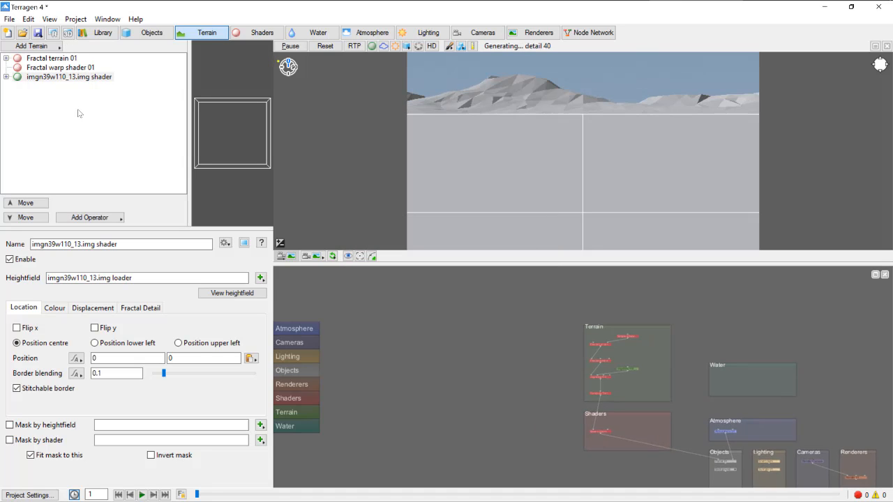
# - Turn off Georeference for the imgn39w110_13.img loader nested under its heightfield shader
pyautogui.click(15, 77)
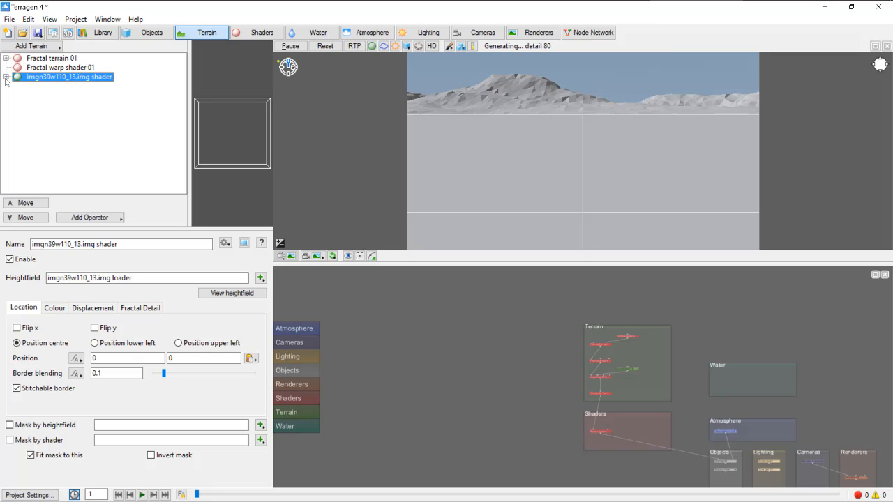
pyautogui.click(6, 77)
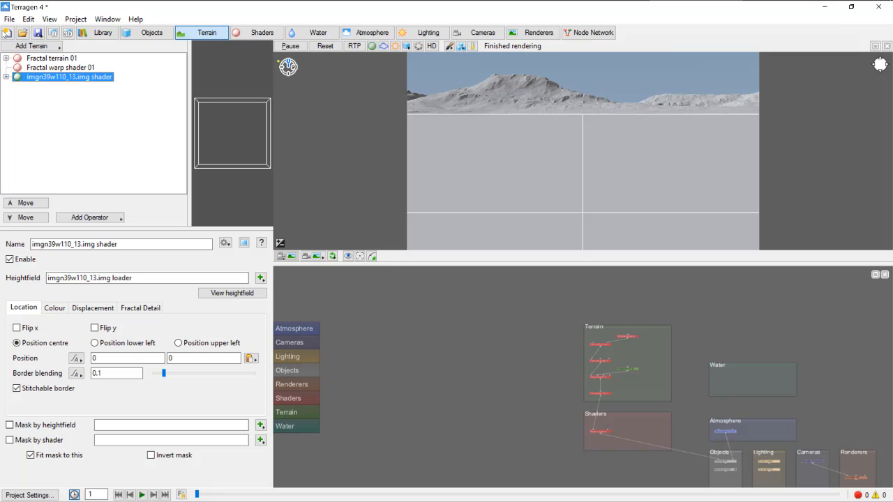
pyautogui.press('Down')
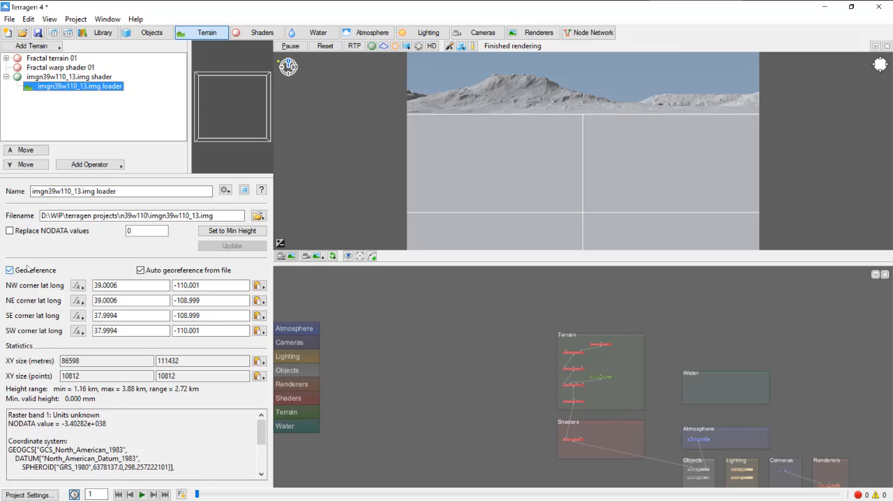
pyautogui.click(6, 113)
pyautogui.click(10, 270)
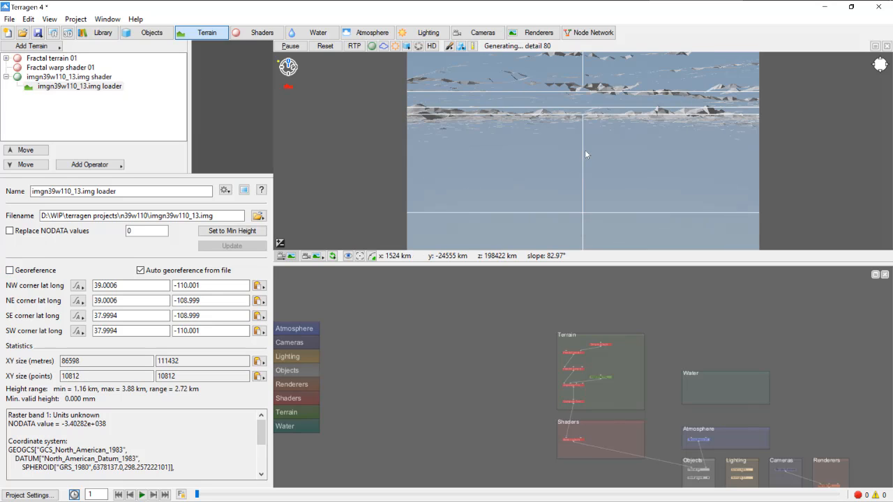
# - Increase the preview camera's movement speed and raise the camera above the loaded terrain
pyautogui.moveTo(882, 67)
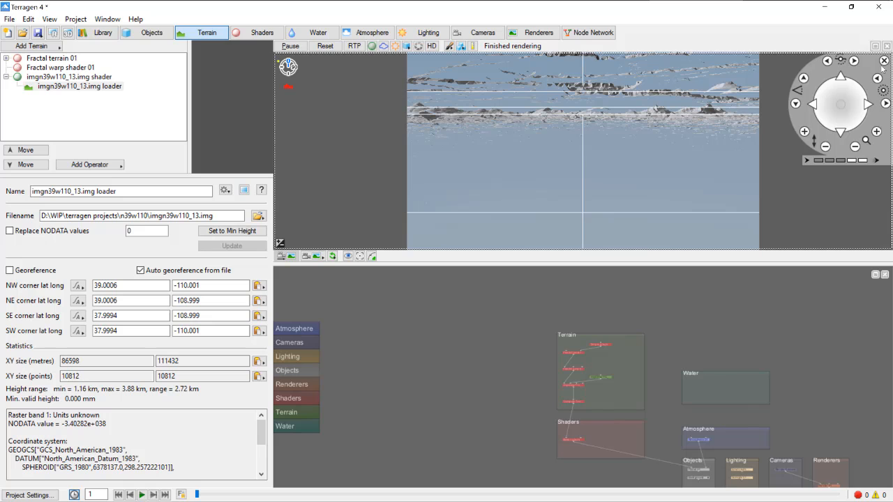
pyautogui.click(804, 132)
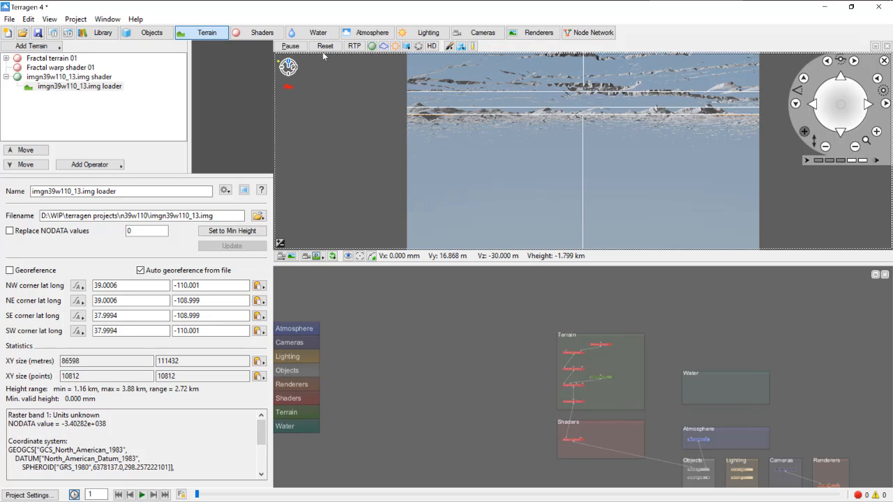
pyautogui.click(852, 162)
pyautogui.click(804, 132)
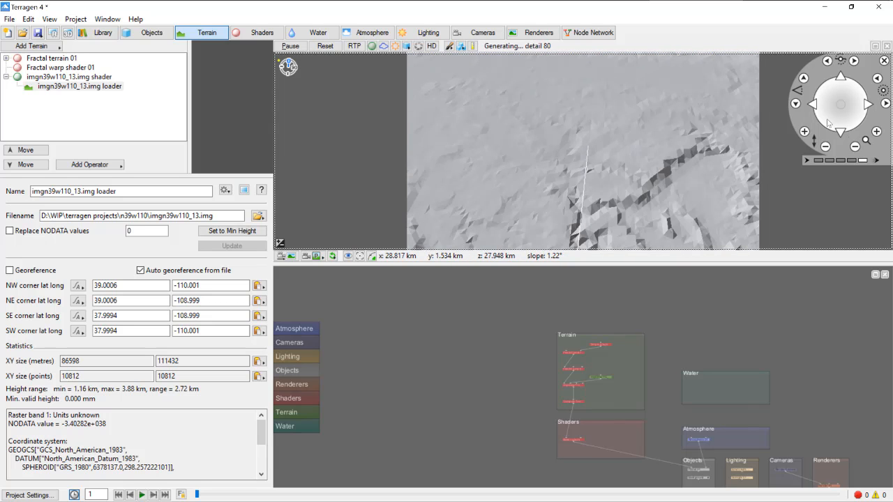
# - Show objects as textured in the 3D preview and turn on the ray-traced preview for the imported terrain
pyautogui.click(824, 147)
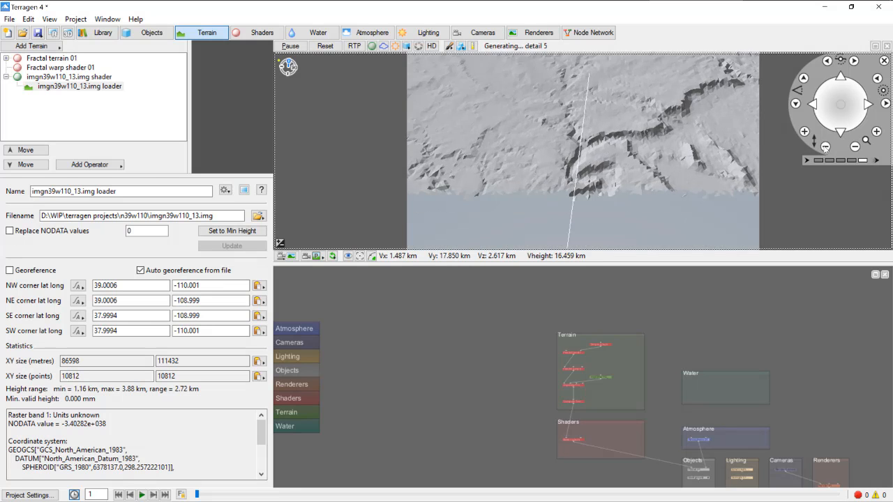
pyautogui.click(854, 147)
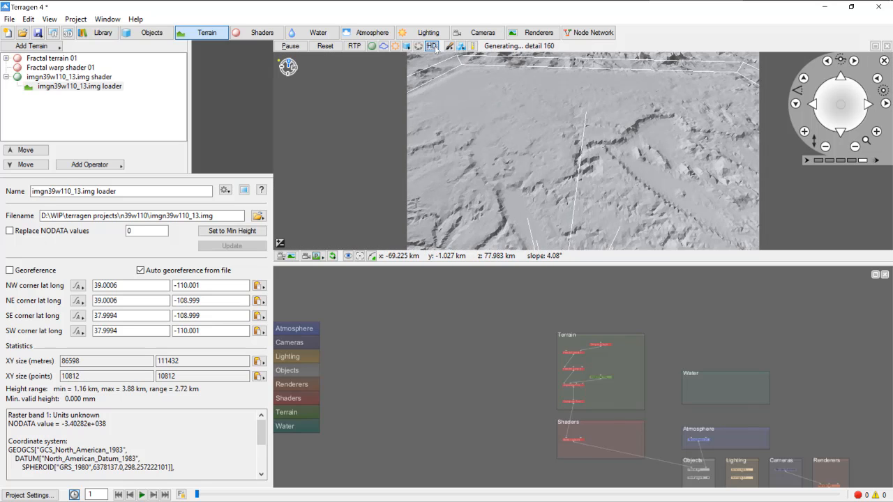
pyautogui.click(407, 47)
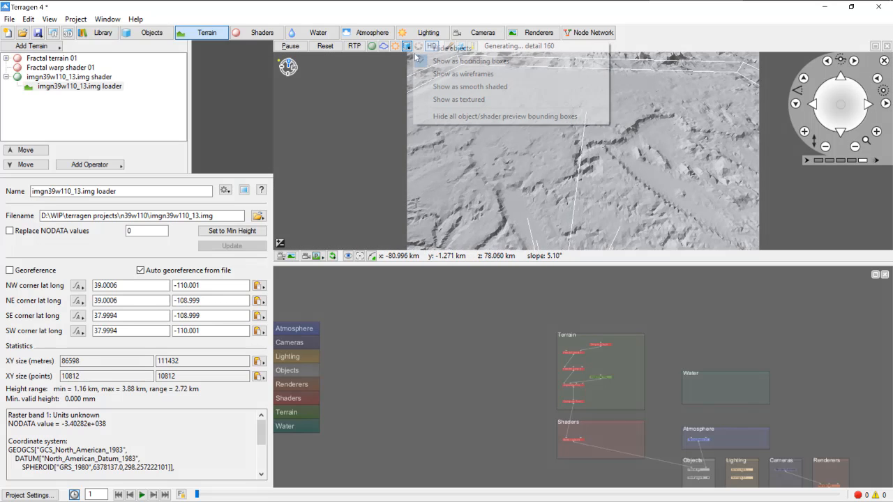
pyautogui.click(461, 102)
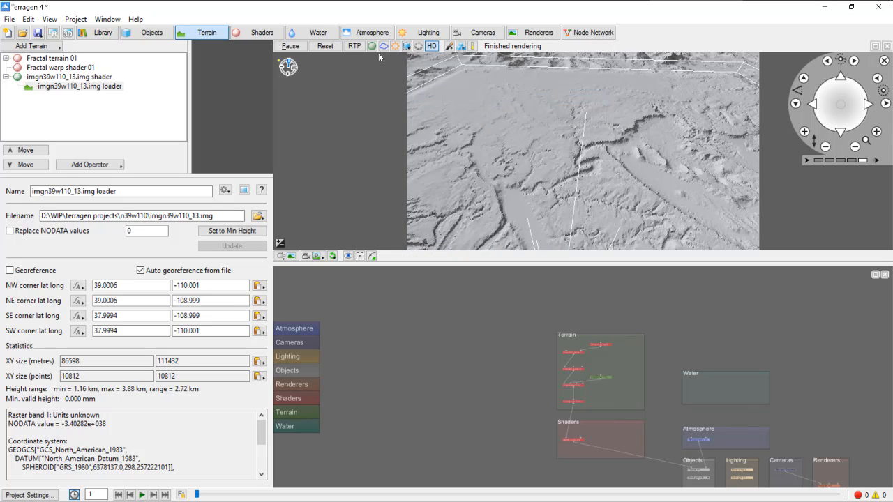
pyautogui.click(354, 46)
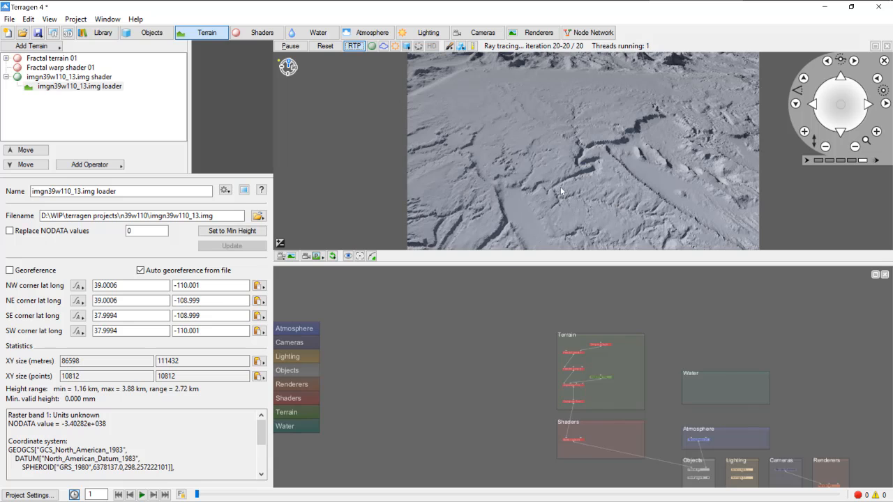
pyautogui.moveTo(591, 171); pyautogui.dragTo(591, 109)
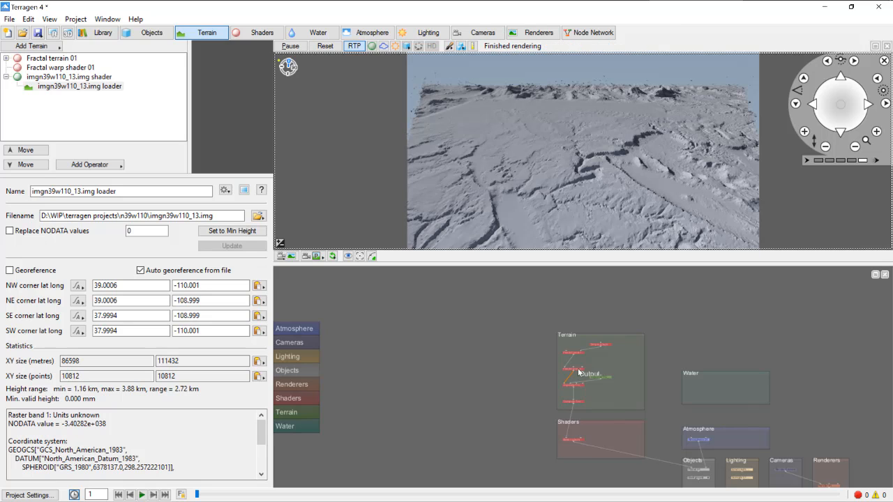
# - Delete the Fractal terrain 01 and Fractal warp shader 01 nodes, with the attached upper node, from the Terrain group of the node network
pyautogui.moveTo(580, 375); pyautogui.dragTo(630, 342)
pyautogui.moveTo(539, 340); pyautogui.dragTo(624, 374)
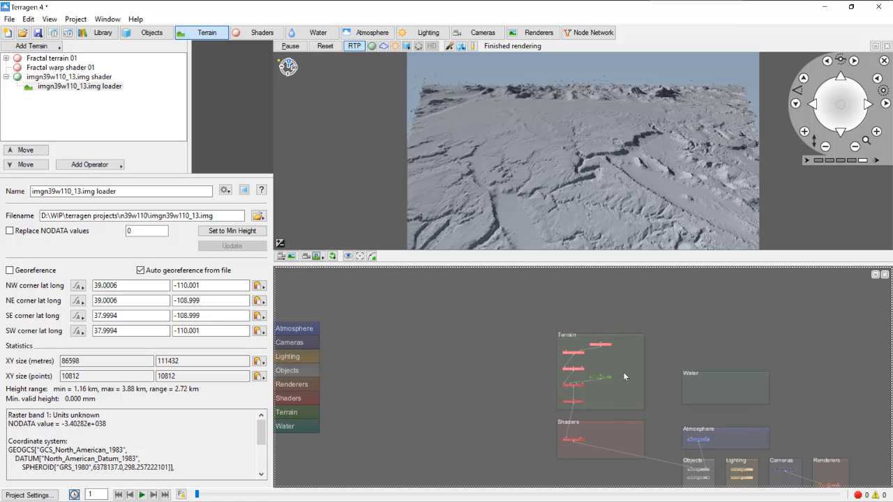
pyautogui.press('Delete')
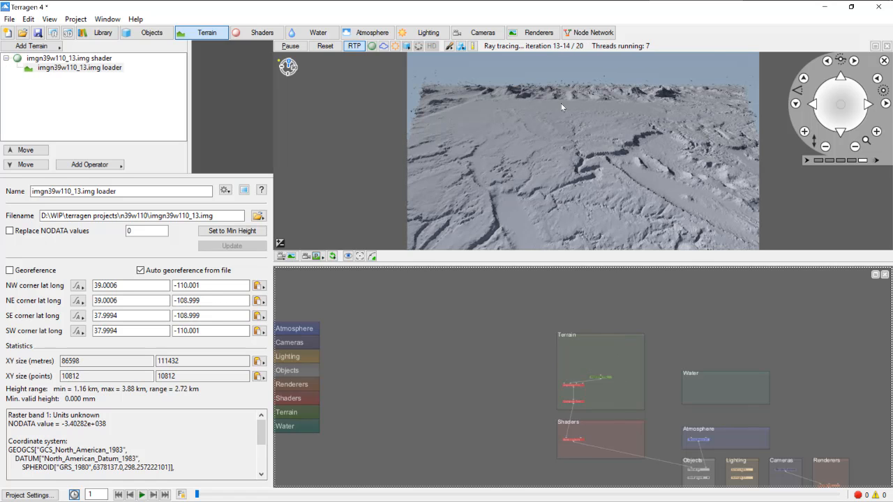
pyautogui.keyDown('alt'); pyautogui.moveTo(574, 117); pyautogui.dragTo(578, 88); pyautogui.keyUp('alt')
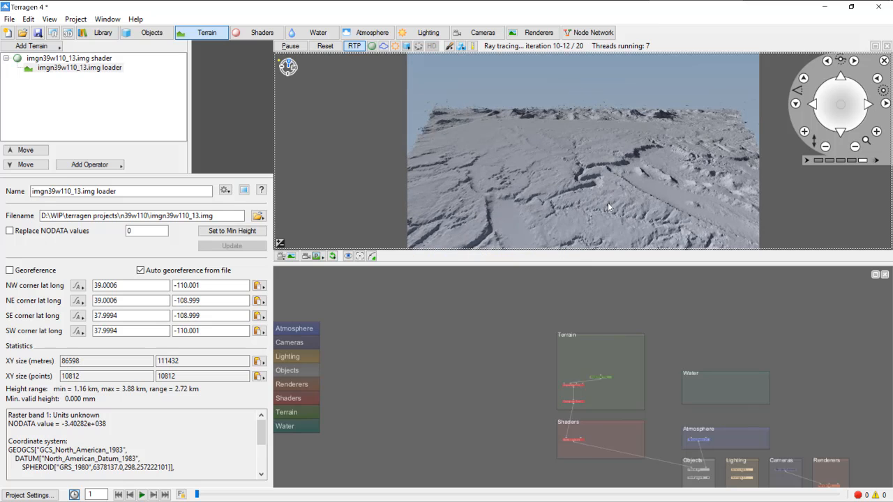
pyautogui.click(334, 50)
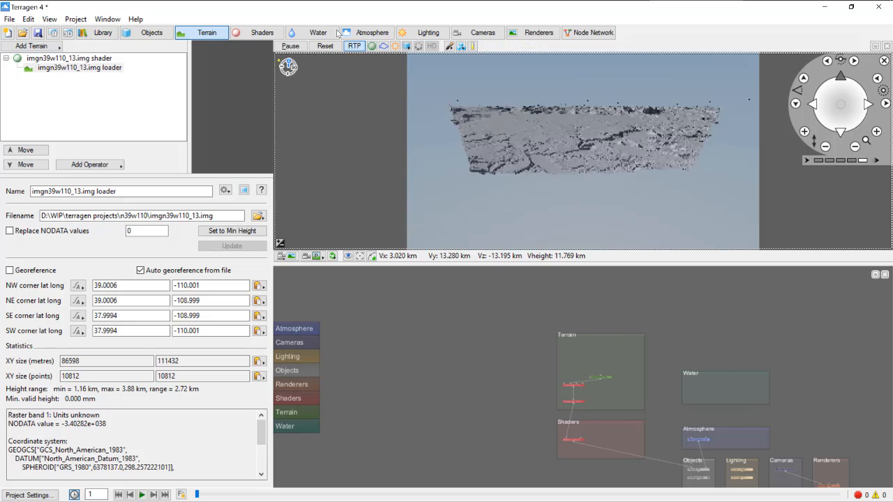
pyautogui.scroll(4, 580, 114)
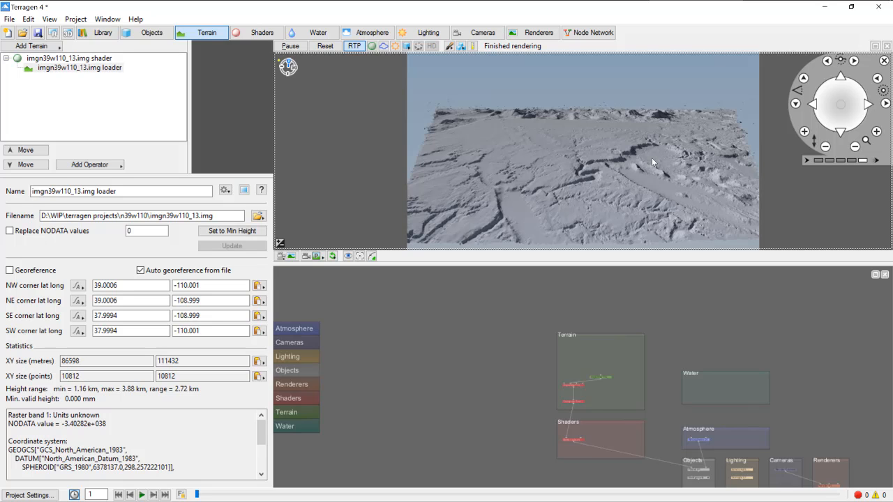
# - Look through the open windows for another one to switch to from Terragen 4
pyautogui.hotkey('alt', 'Tab')
pyautogui.hotkey('alt', 'Tab')
pyautogui.hotkey('alt', 'Tab')
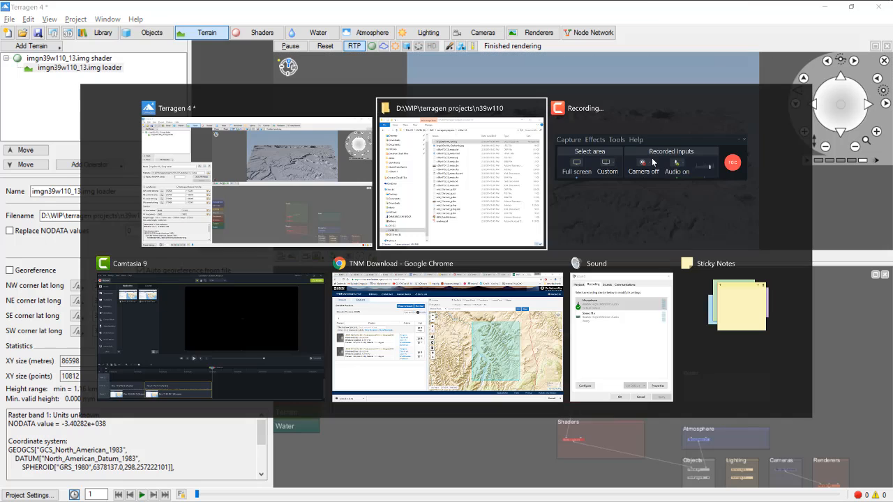
pyautogui.hotkey('alt', 'Tab')
pyautogui.hotkey('alt', 'Tab')
pyautogui.hotkey('alt', 'Tab')
pyautogui.hotkey('alt', 'Tab')
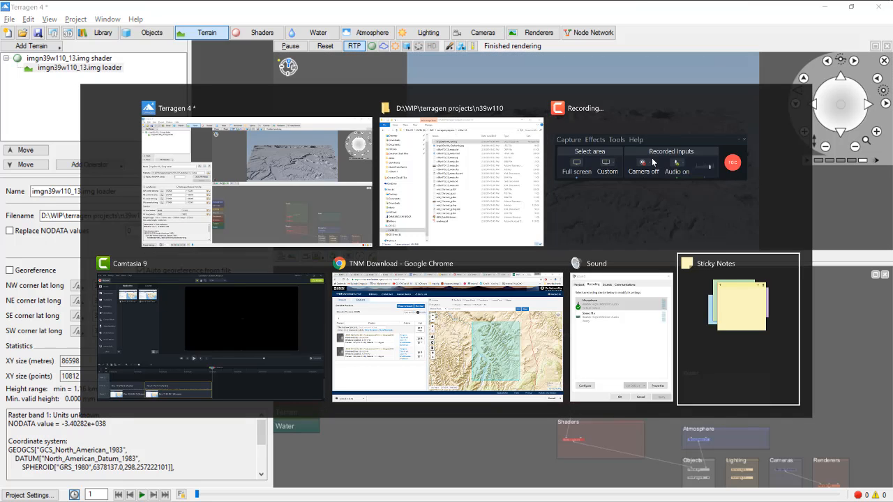